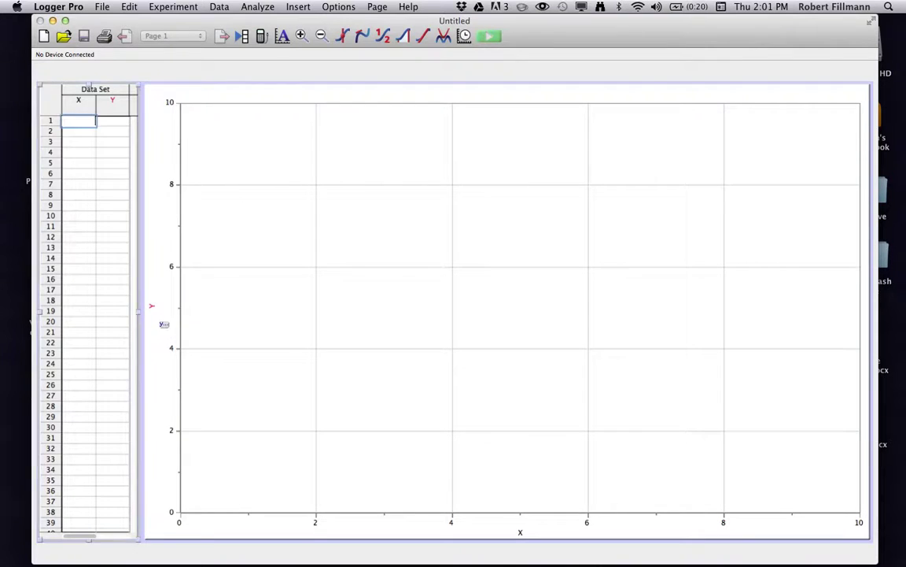
- Name the Y column Force with short name F and units (E-10 N)
double_click(118, 107)
type("Force")
left_click(321, 201)
key("BackSpace")
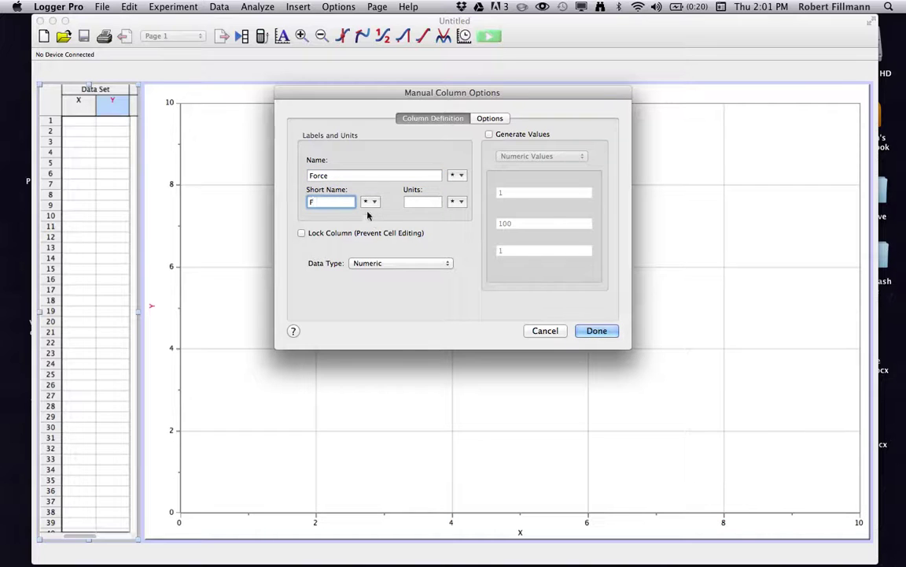
left_click(409, 203)
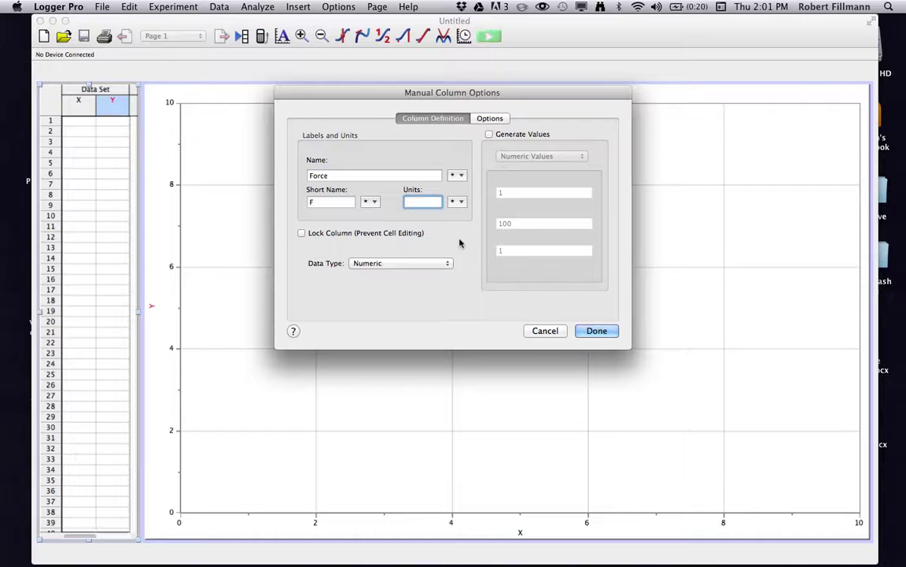
type("(E-10 N")
left_click(598, 333)
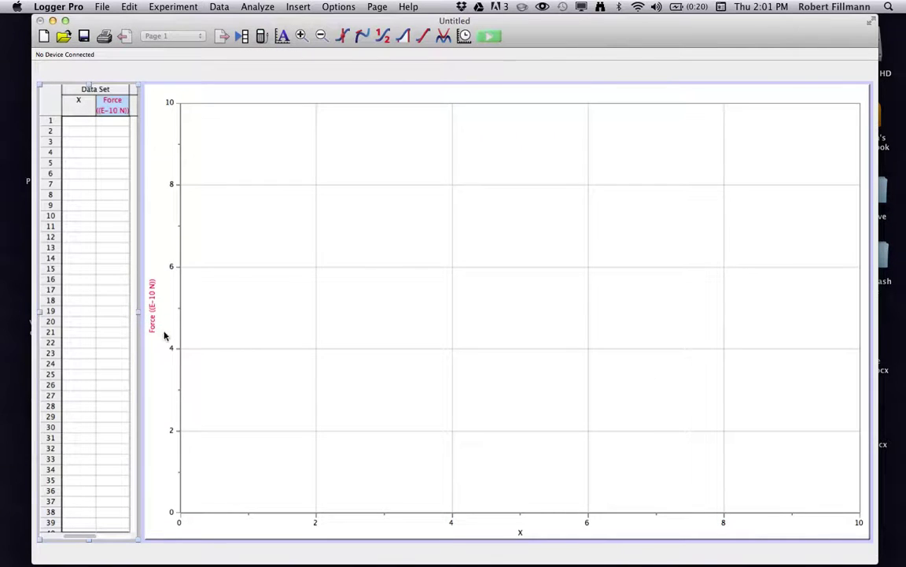
- Remove the extra parentheses from the Force column's units, leaving E-10 N
double_click(112, 103)
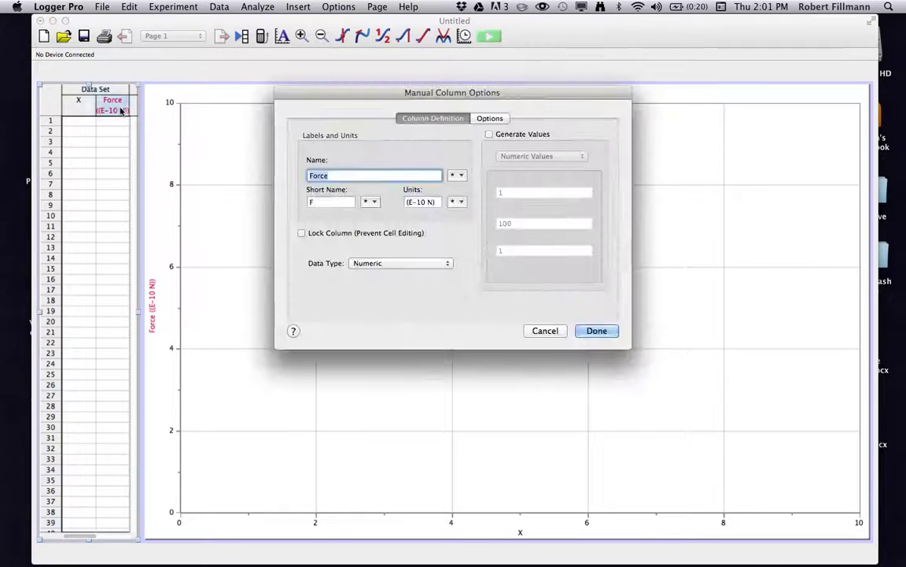
key("Tab")
key("Tab")
left_click(437, 201)
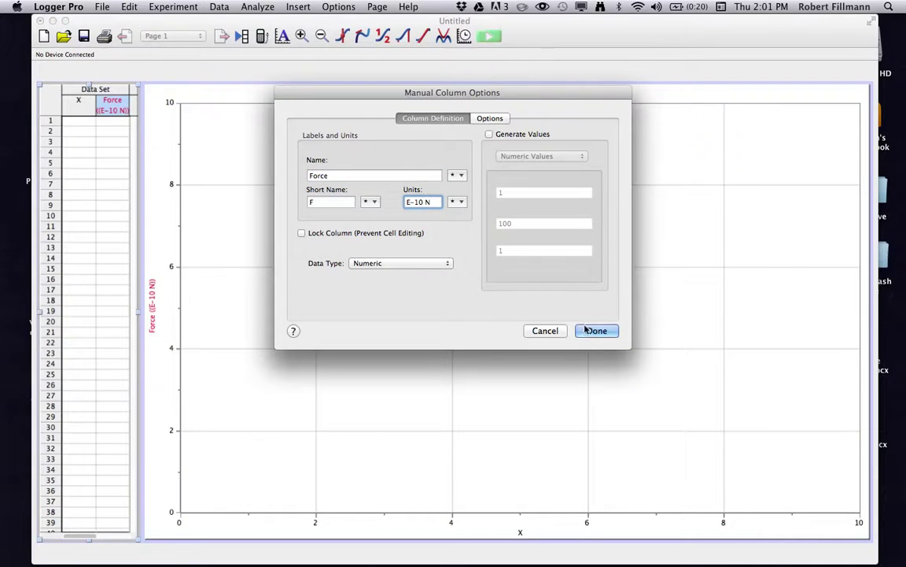
left_click(593, 334)
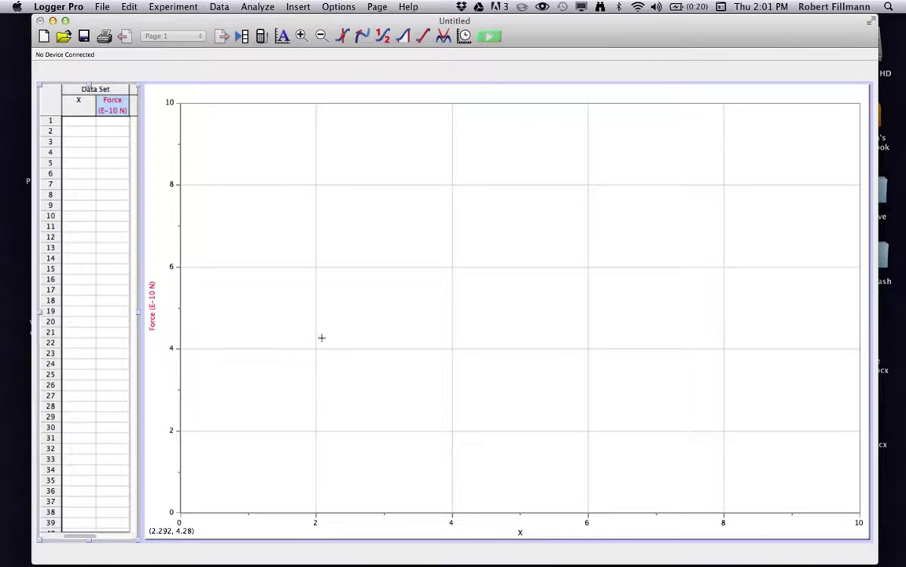
- Name the X column Distance with short name d and units m
double_click(89, 110)
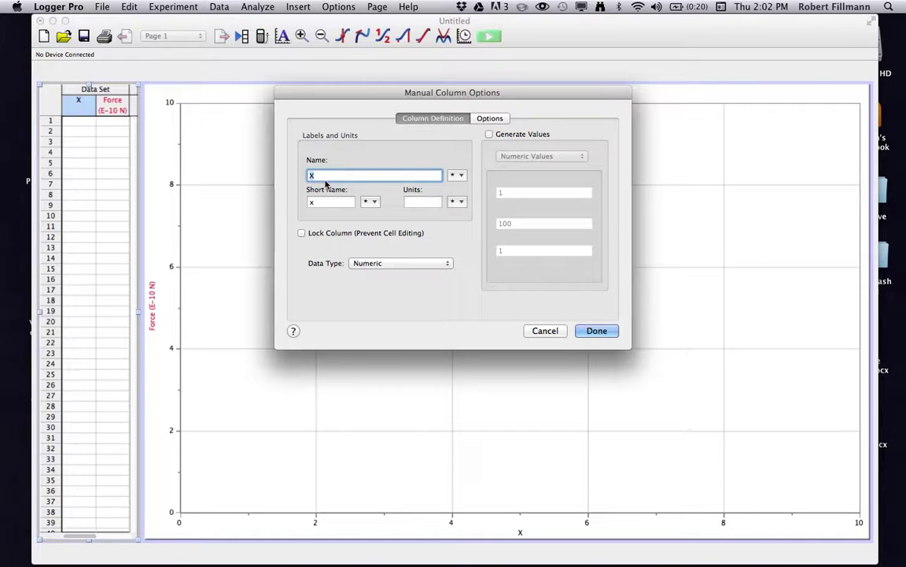
type("Distance d")
key("BackSpace")
key("BackSpace")
type("e")
key("Tab")
key("BackSpace")
type("d")
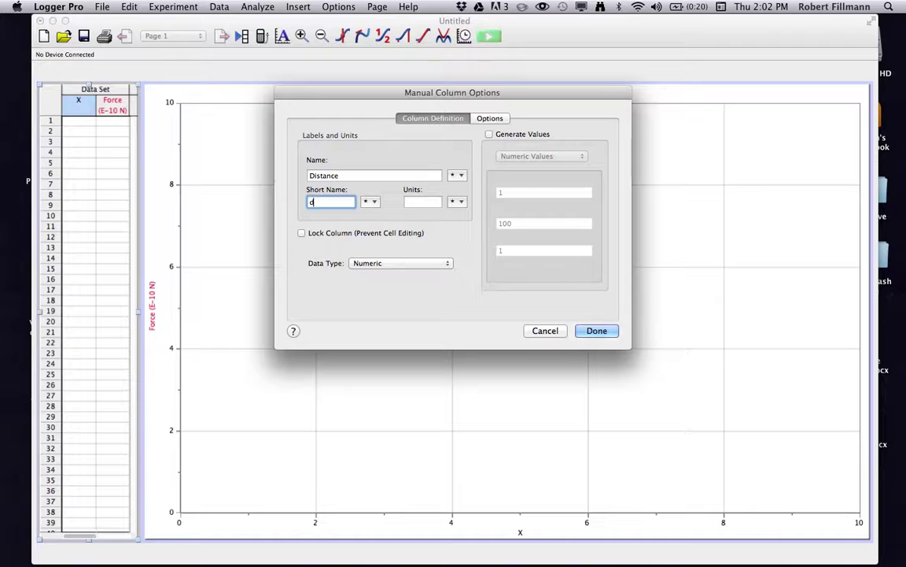
left_click(423, 203)
type("m")
left_click(589, 331)
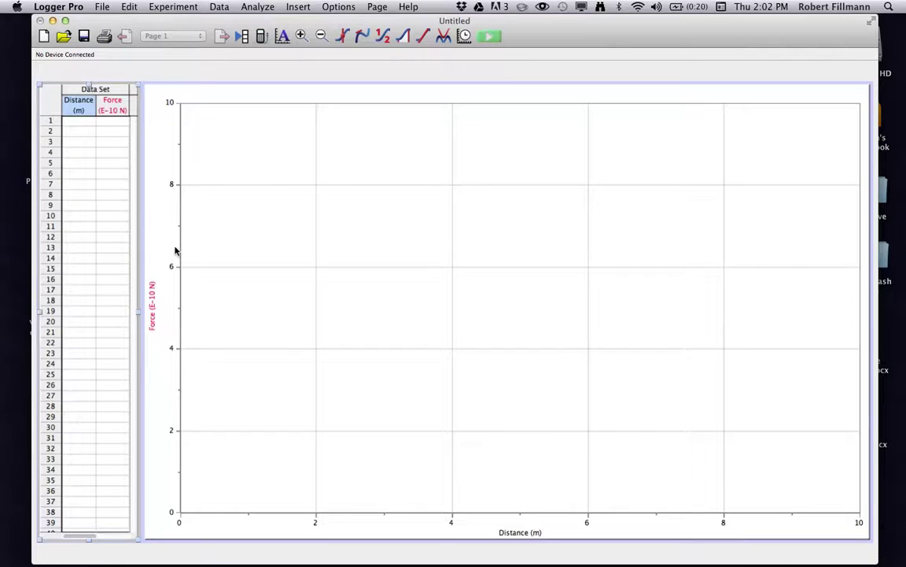
- Enter the first two data rows: distance 1 with force 66.7, and distance 2 with force 33.4
left_click(83, 123)
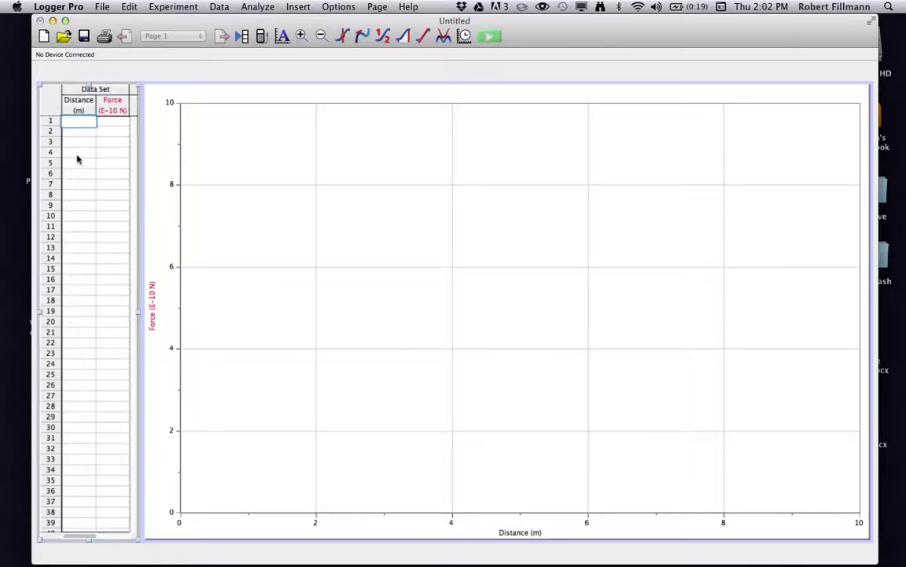
type("1")
key("Tab")
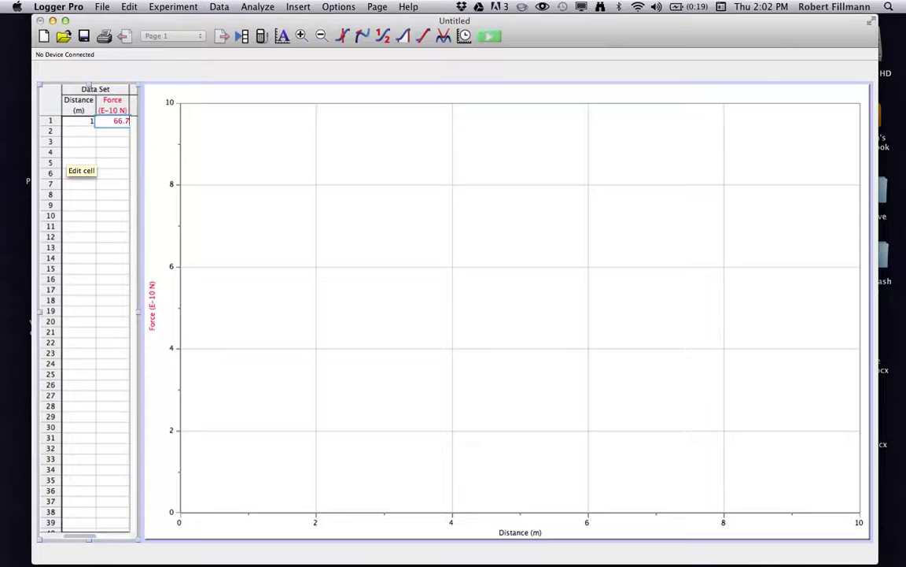
key("Return")
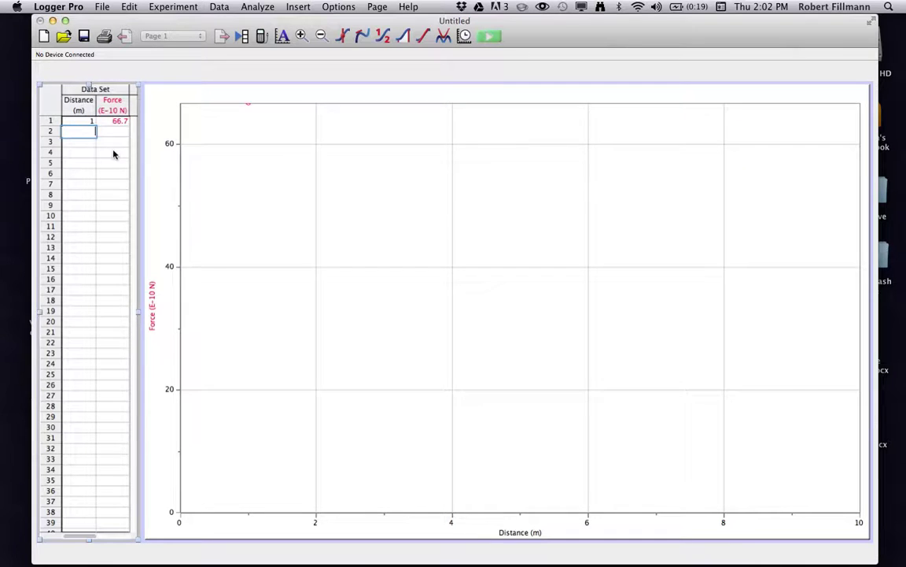
key("Tab")
type("33.4")
key("Return")
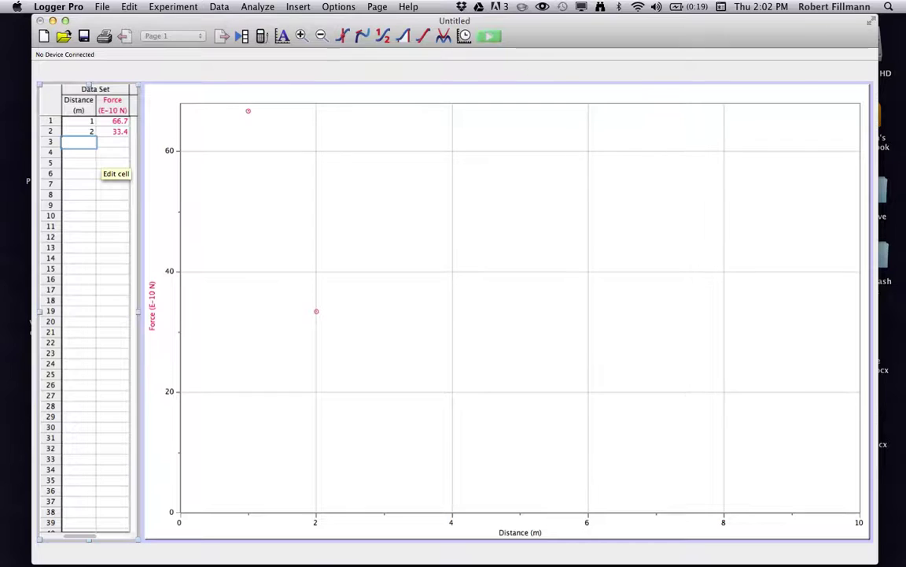
- Enter the third and fourth data rows: distance 3 with force 22.2, and distance 4 with force 16.7
type("3")
key("Tab")
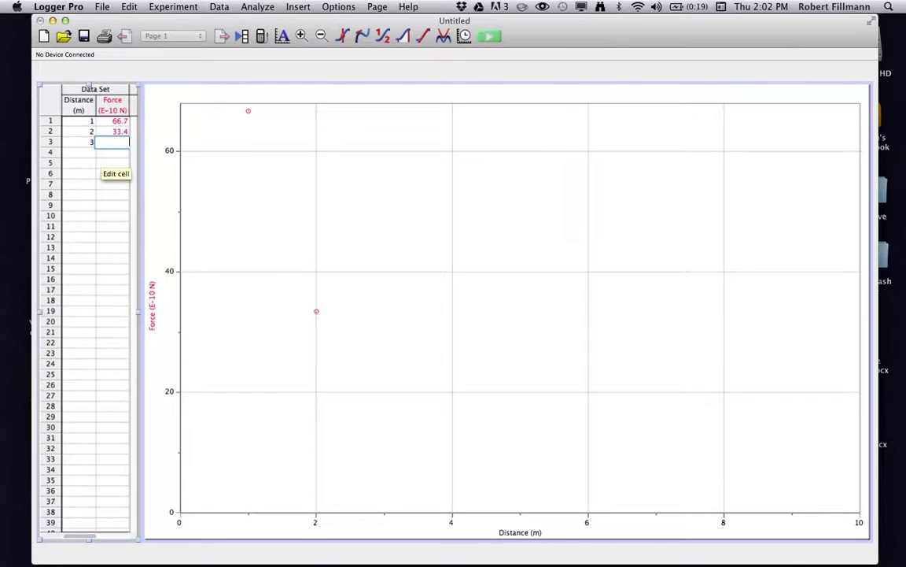
key("Return")
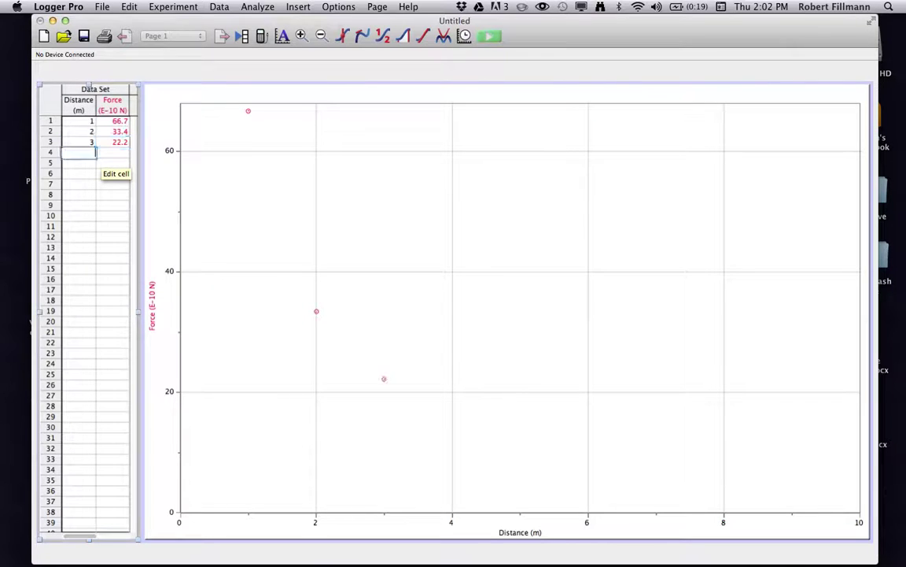
type("4")
key("Tab")
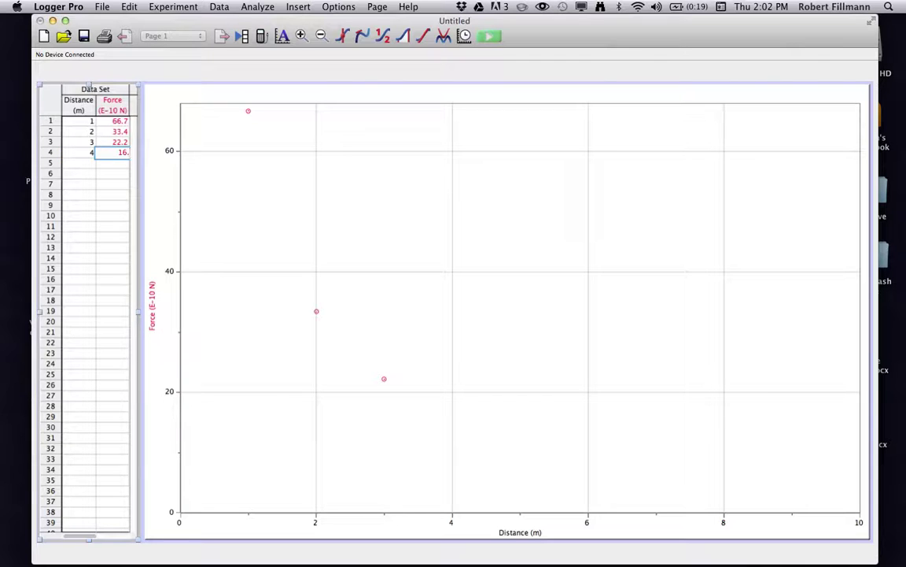
key("Return")
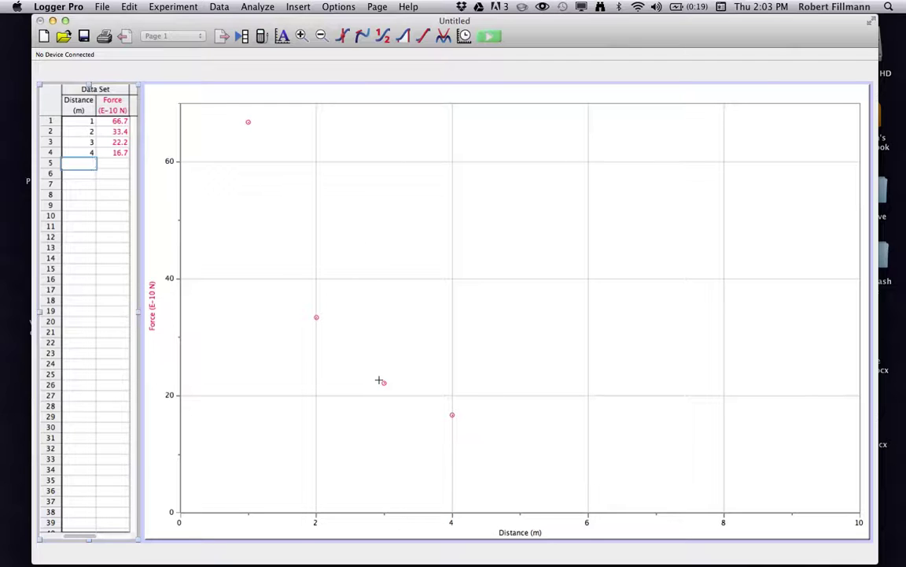
- Title the graph "Force vs. Distance for Two Masses" in its graph options
key("super+Tab")
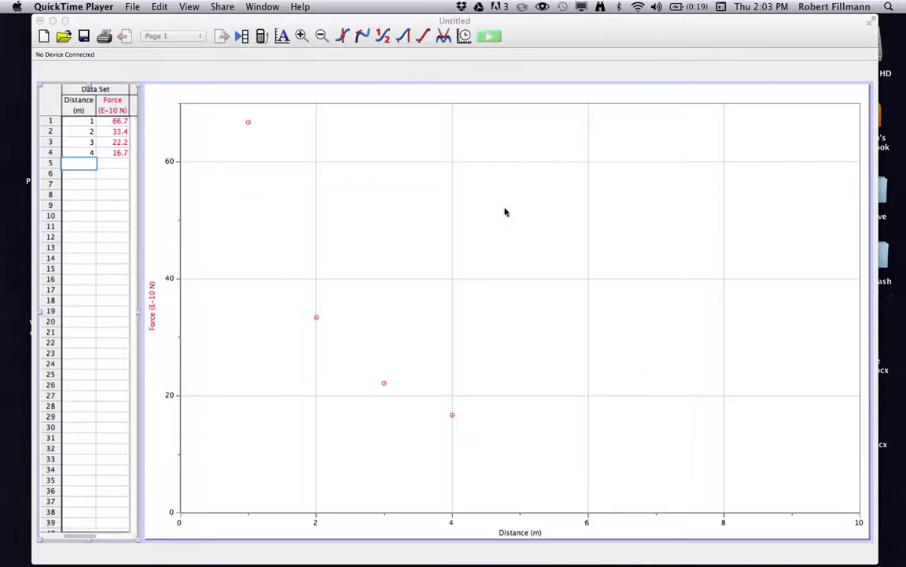
double_click(464, 101)
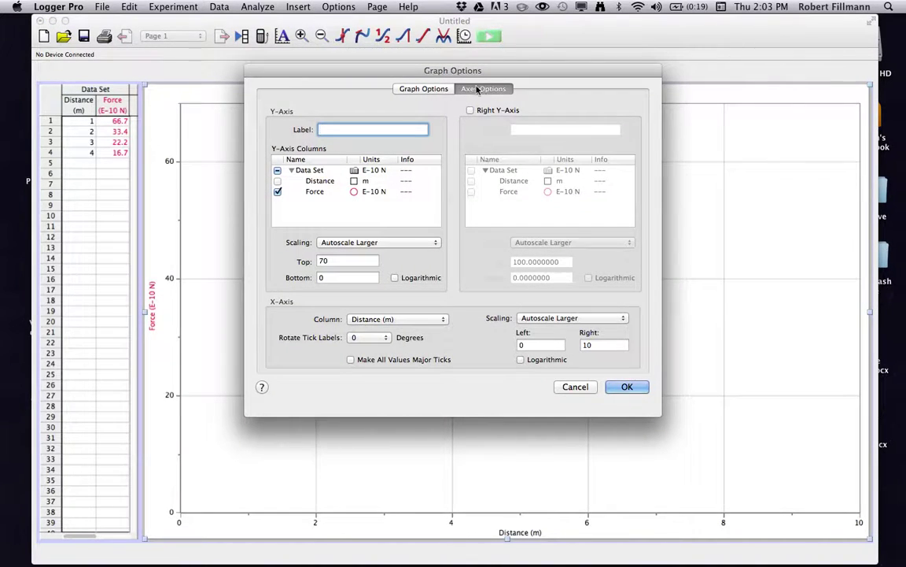
left_click(432, 90)
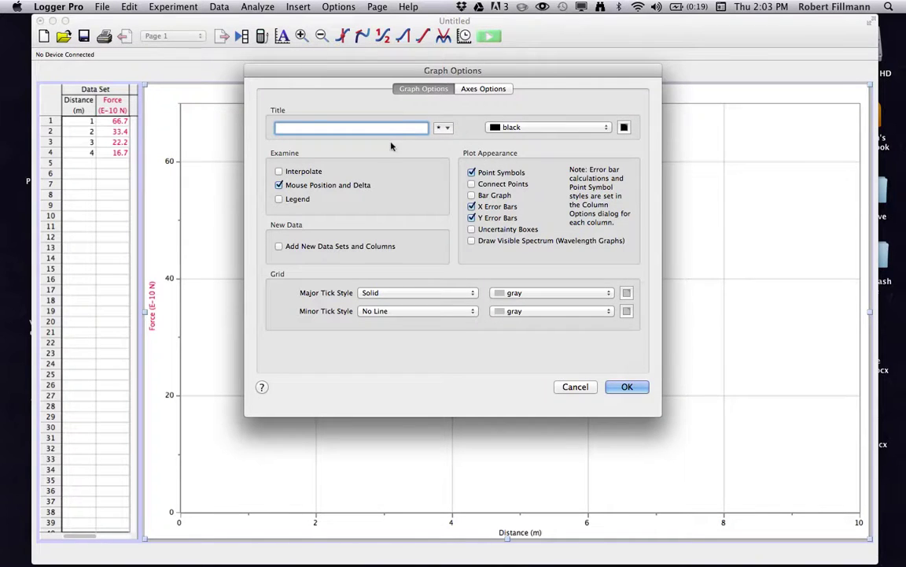
type("Force vs. Distance for Two Masses")
left_click(629, 386)
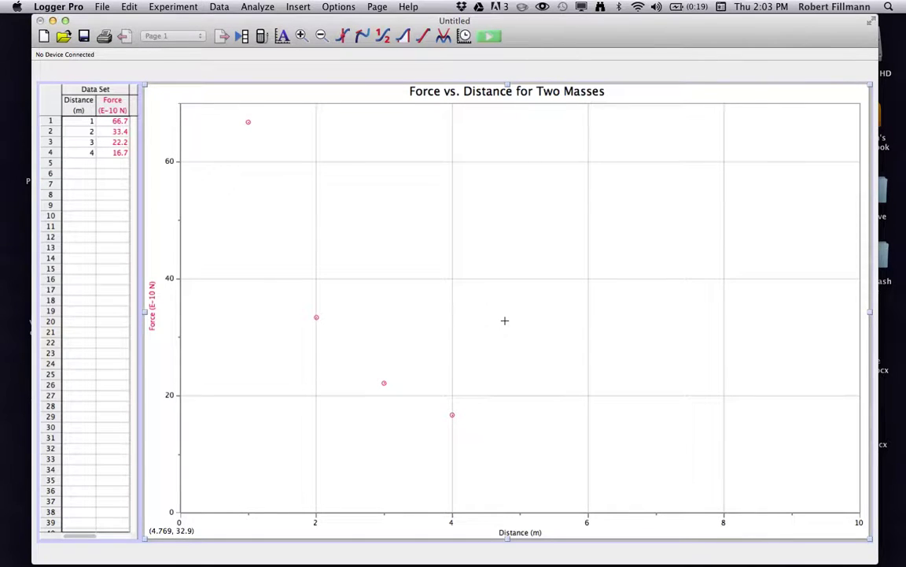
- Start a curve fit on the force data and try the proportional Ad and linear md+b equations
left_click(444, 37)
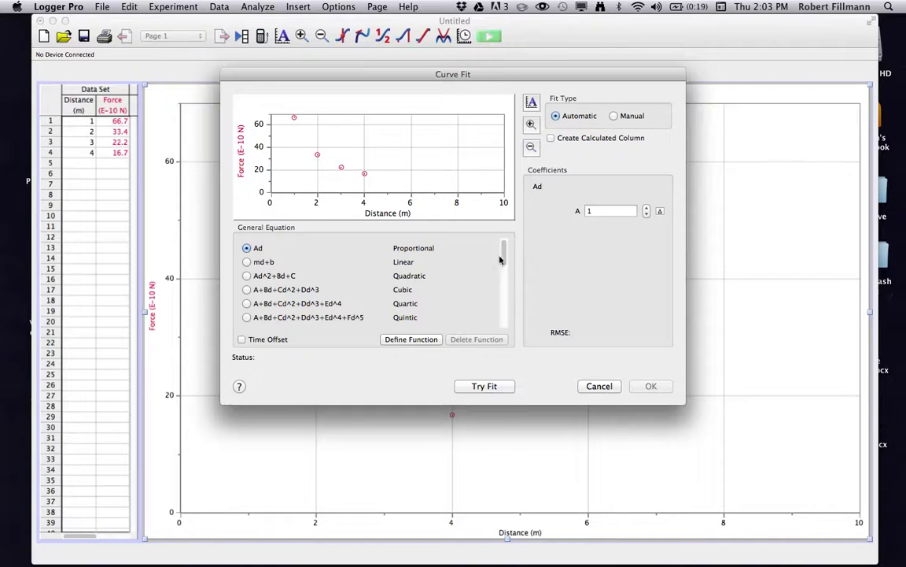
mouse_move(504, 253)
left_mouse_down()
mouse_move(504, 313)
mouse_move(509, 244)
left_mouse_up()
left_click(478, 388)
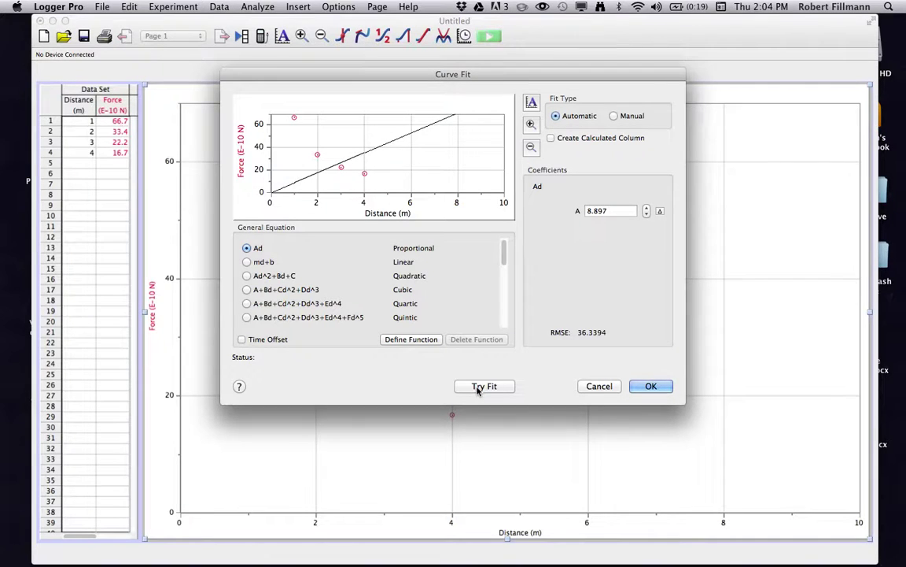
left_click(247, 262)
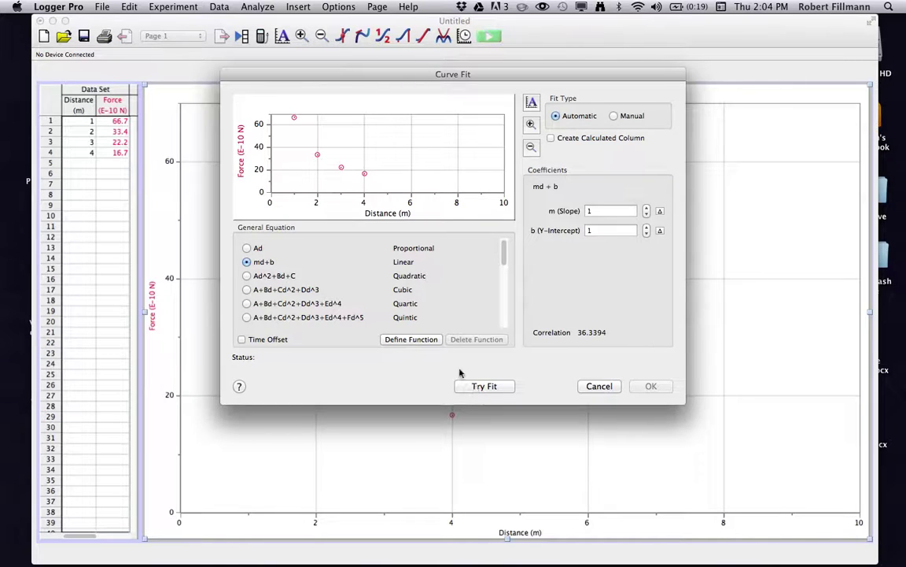
left_click(479, 388)
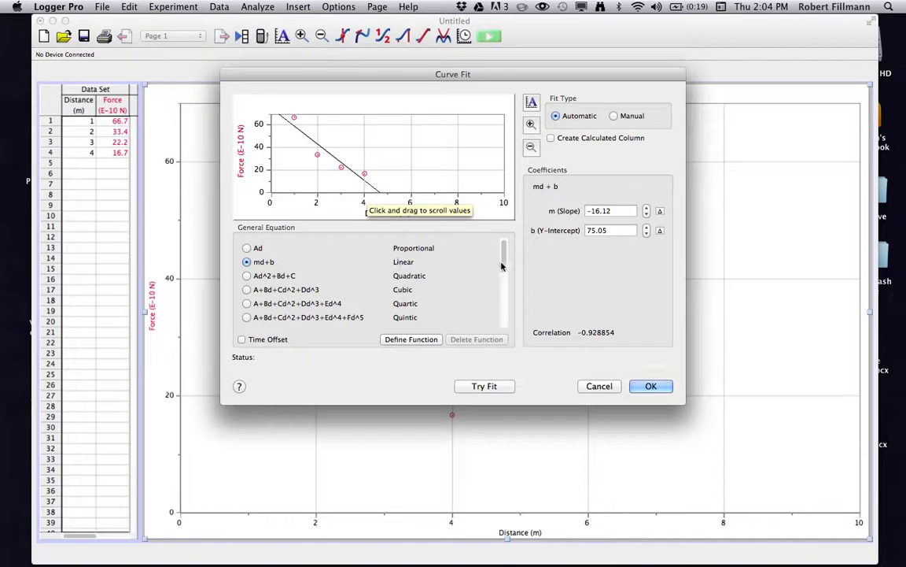
- Try the quadratic equation Ad^2+Bd+C as the curve fit for the force data
left_click_drag(504, 251, 504, 279)
left_click_drag(501, 295, 501, 263)
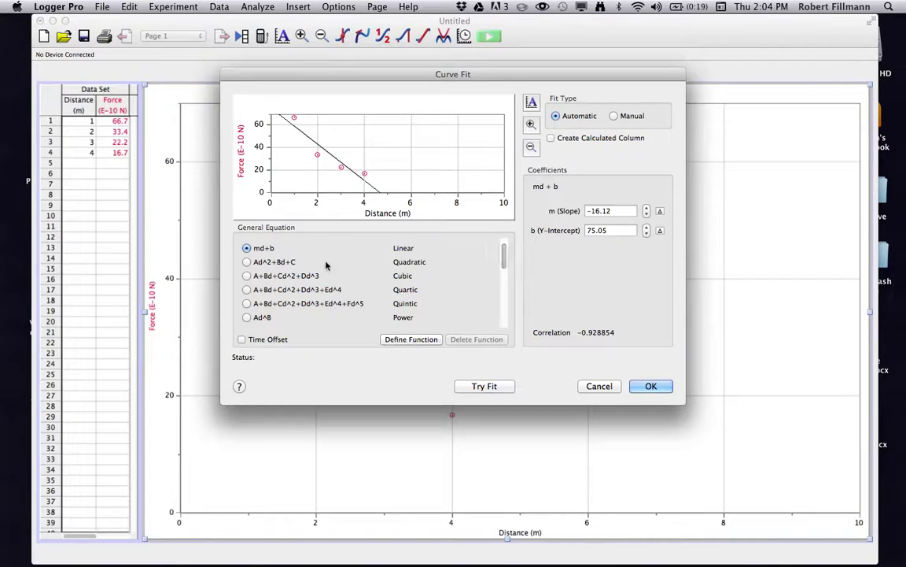
left_click(247, 262)
left_click(483, 387)
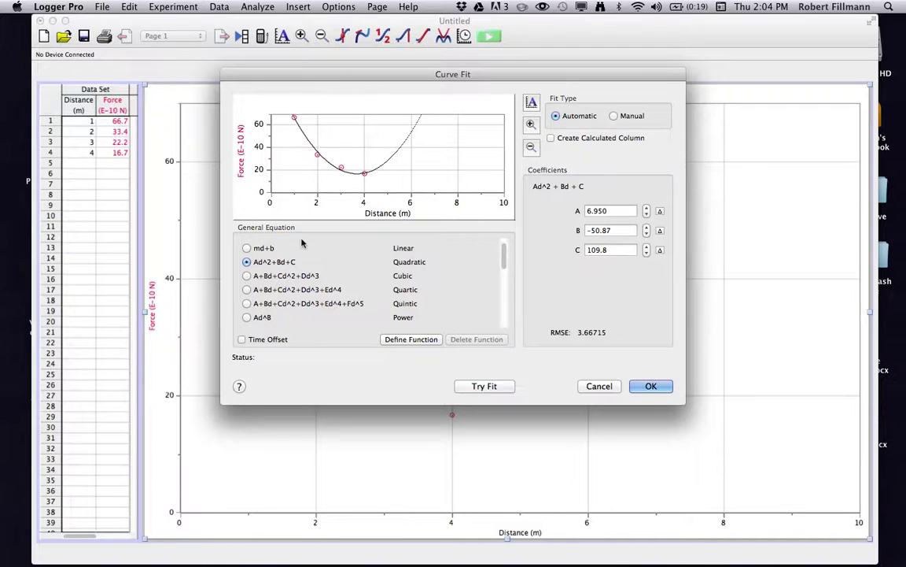
- Try the cubic and quartic polynomial equations as curve fits for the force data
left_click(247, 277)
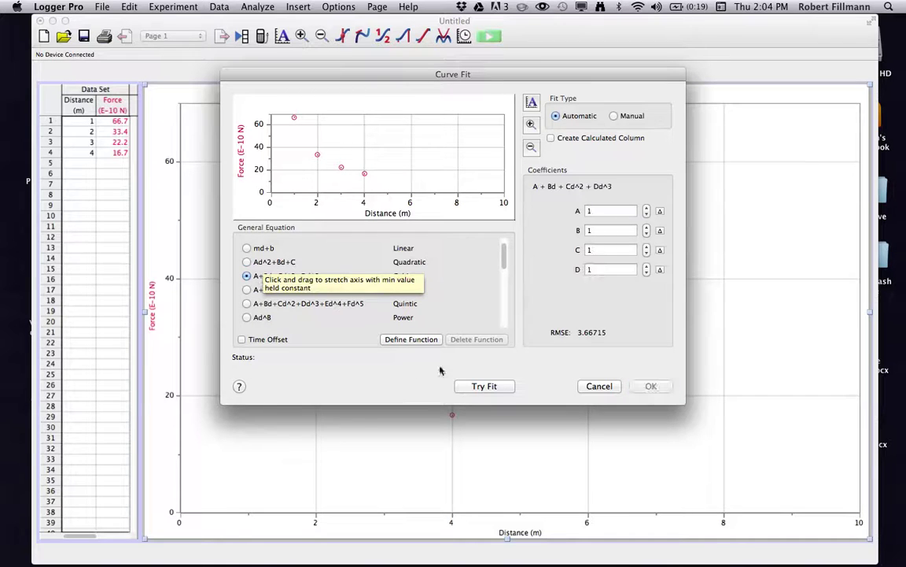
left_click(473, 388)
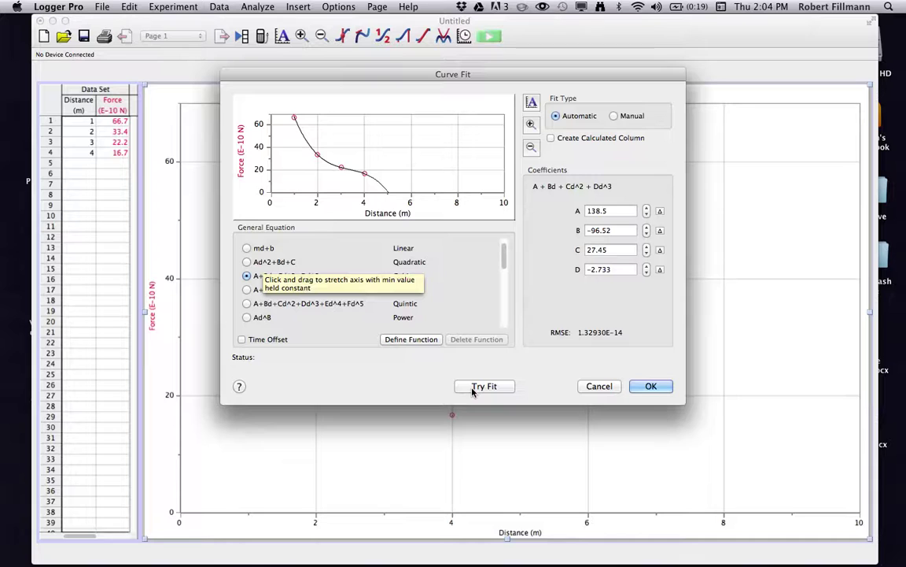
left_click(247, 291)
left_click(483, 386)
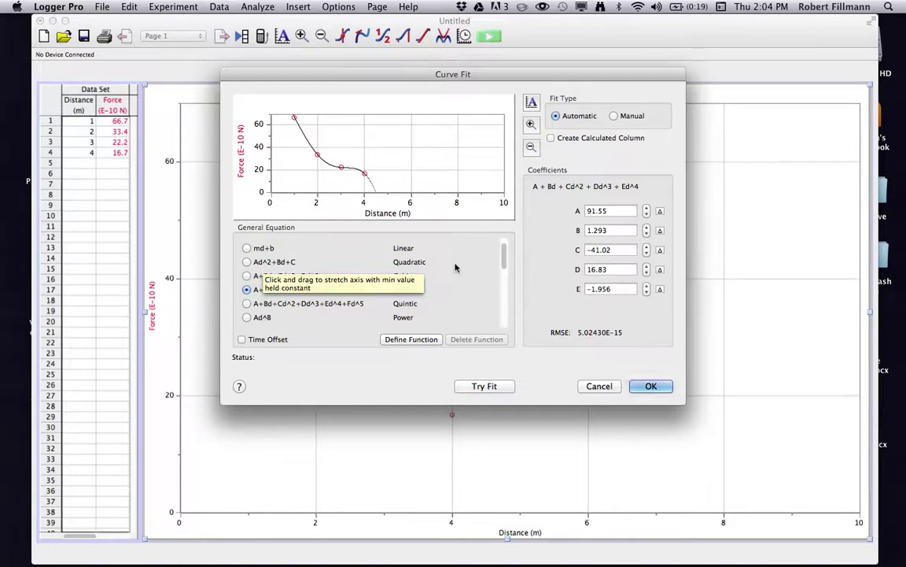
- Reselect the cubic equation briefly, and try the quartic fit on the force data again
left_click(247, 276)
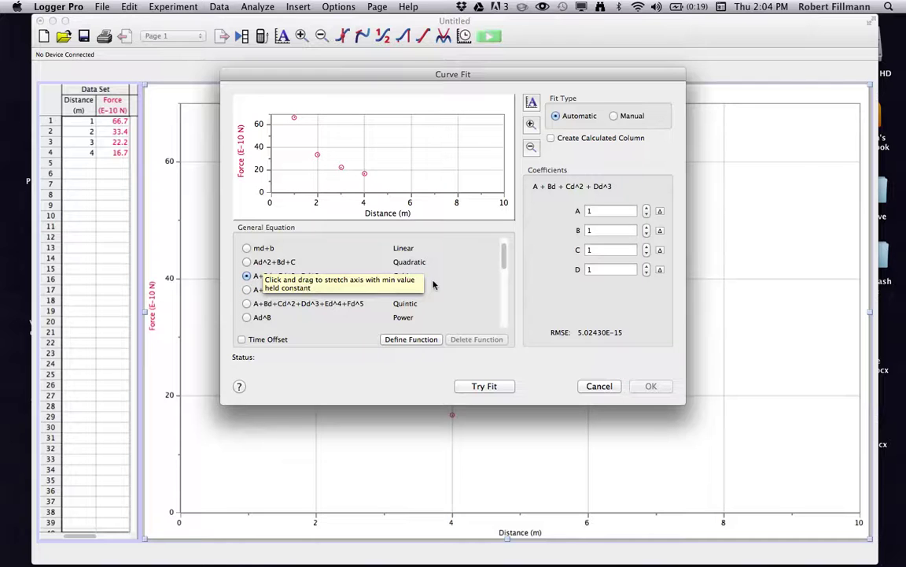
mouse_move(503, 255)
left_mouse_down()
mouse_move(505, 275)
mouse_move(504, 256)
left_mouse_up()
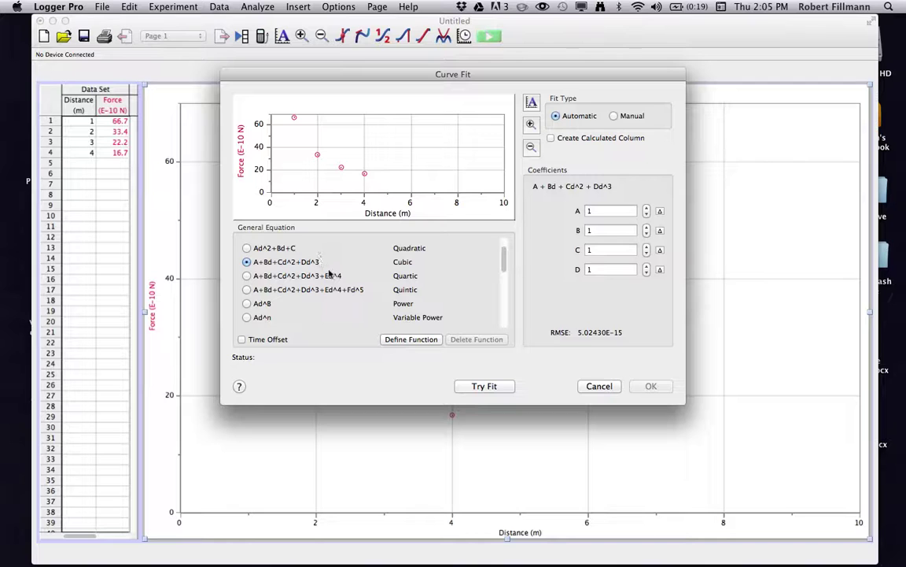
left_click(247, 276)
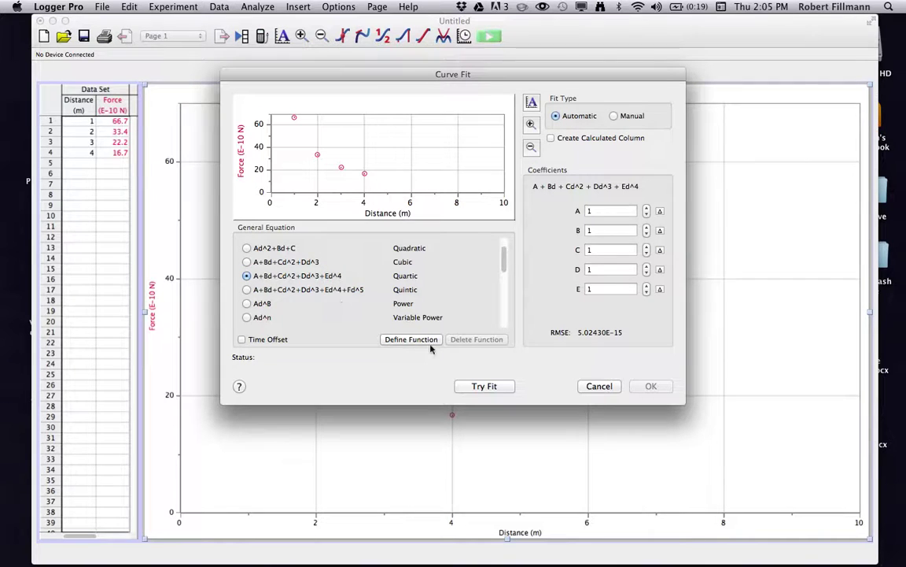
left_click(484, 385)
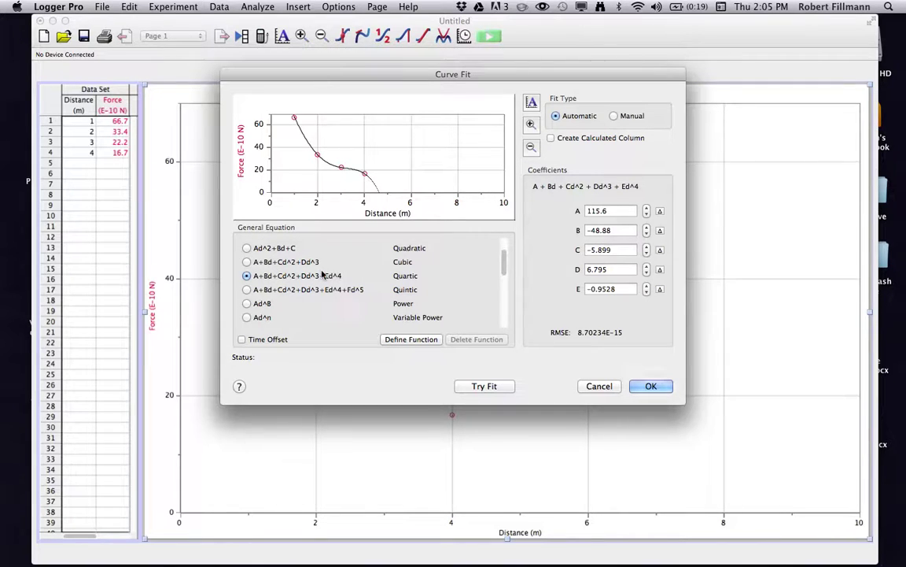
- Try the power equation Ad^B as the curve fit for the force data
left_click(250, 317)
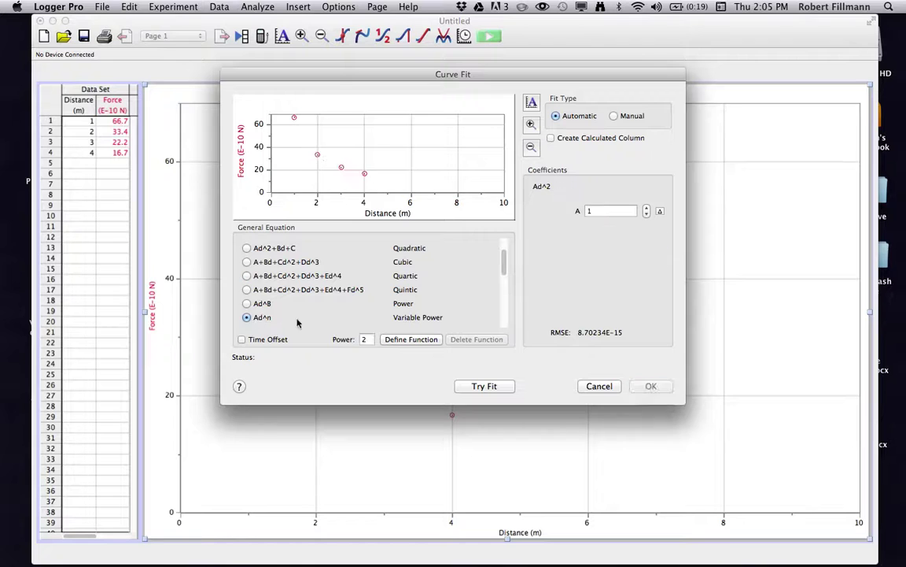
left_click(247, 304)
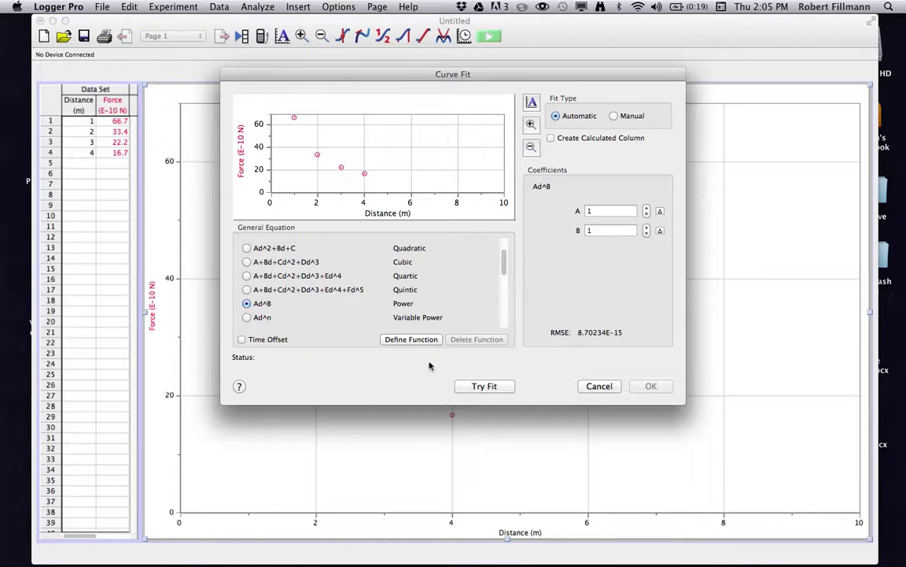
left_click(483, 387)
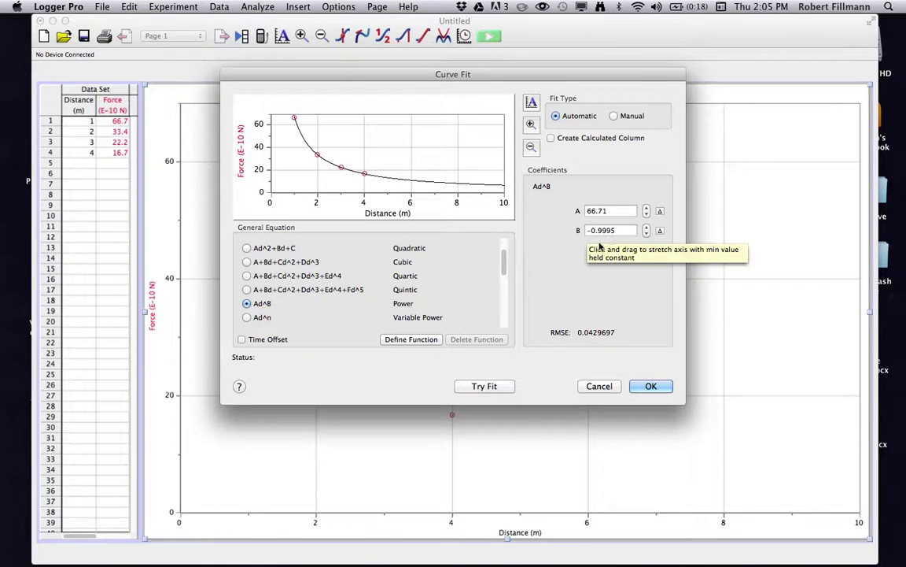
- Apply the inverse equation A/d as the force data's curve fit and move its results box to the empty graph area above the curve
left_click_drag(506, 257, 505, 270)
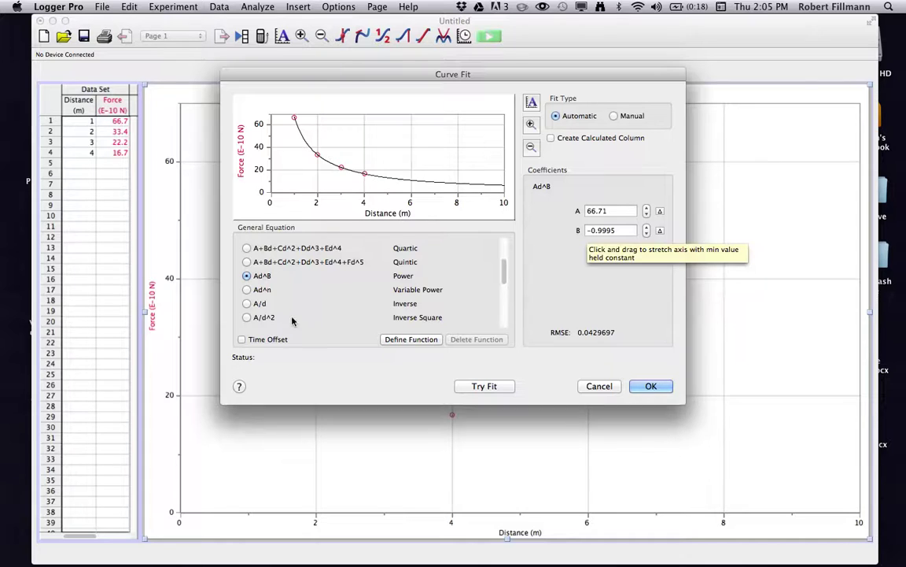
left_click(247, 305)
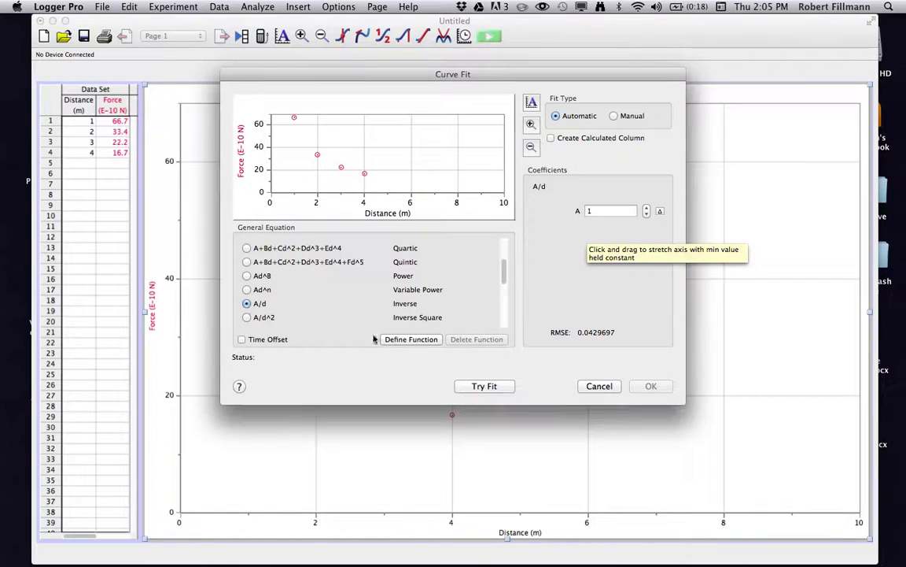
left_click(475, 386)
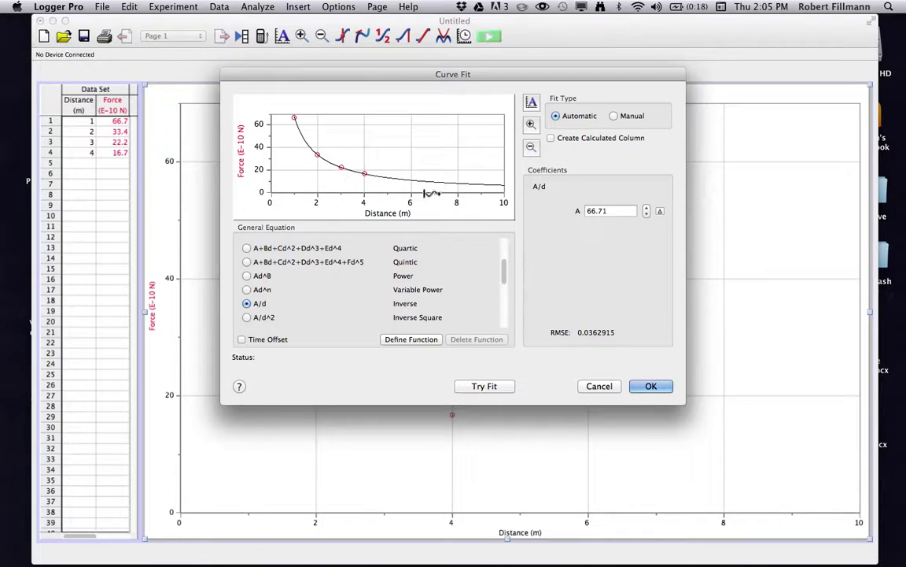
left_click(652, 385)
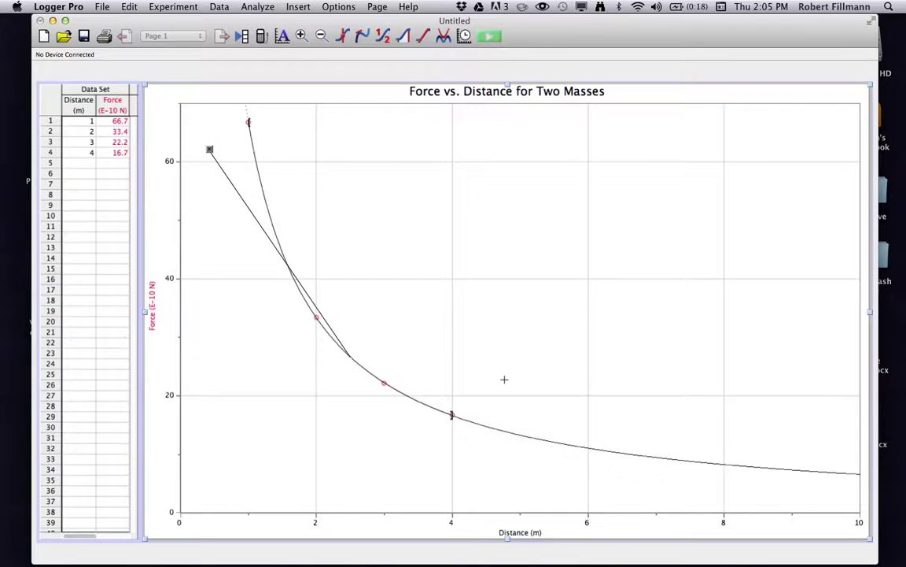
left_click_drag(398, 209, 559, 269)
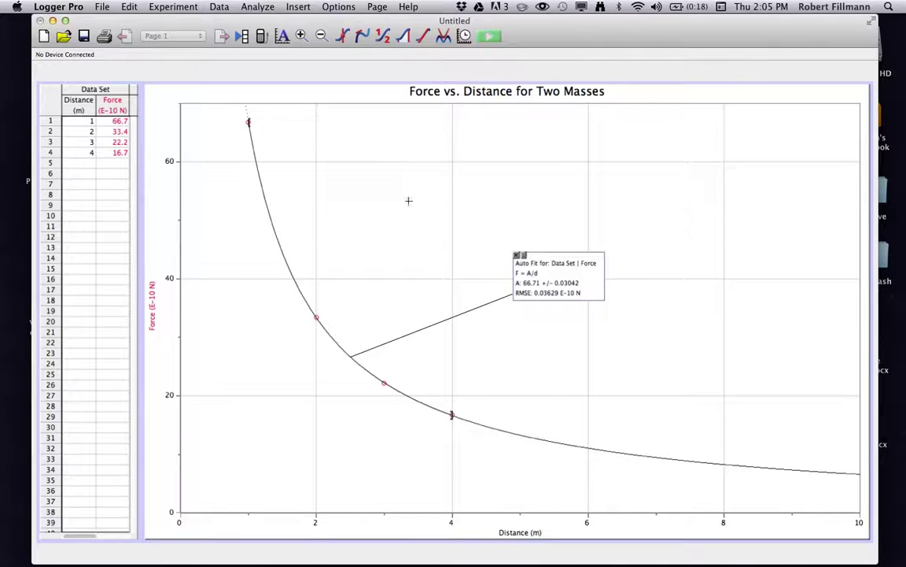